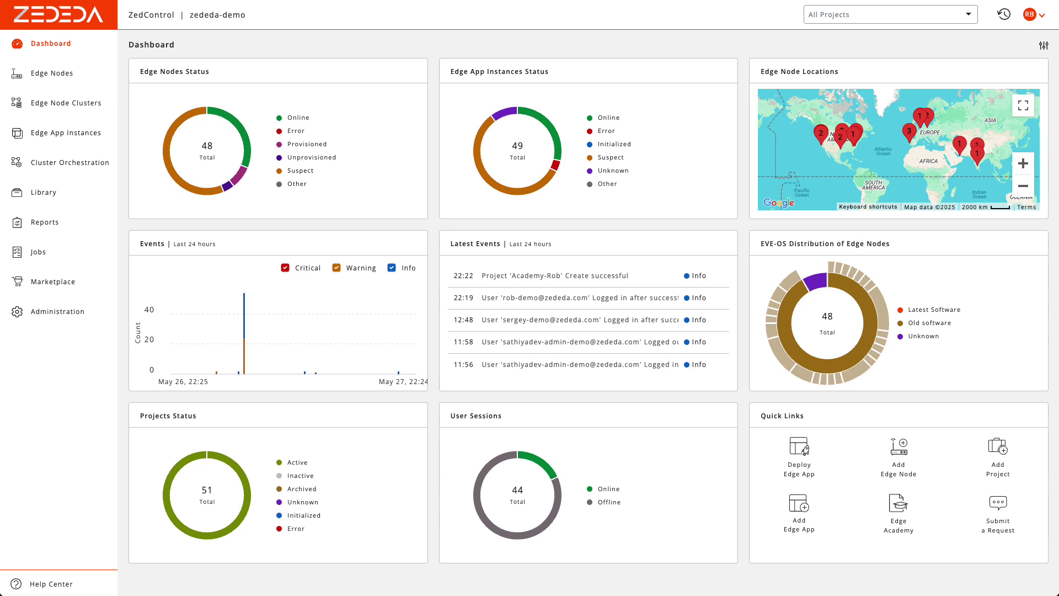
# Step: Open the Academy-Rob project from the administration projects list and show its deployments
pyautogui.click(969, 17)
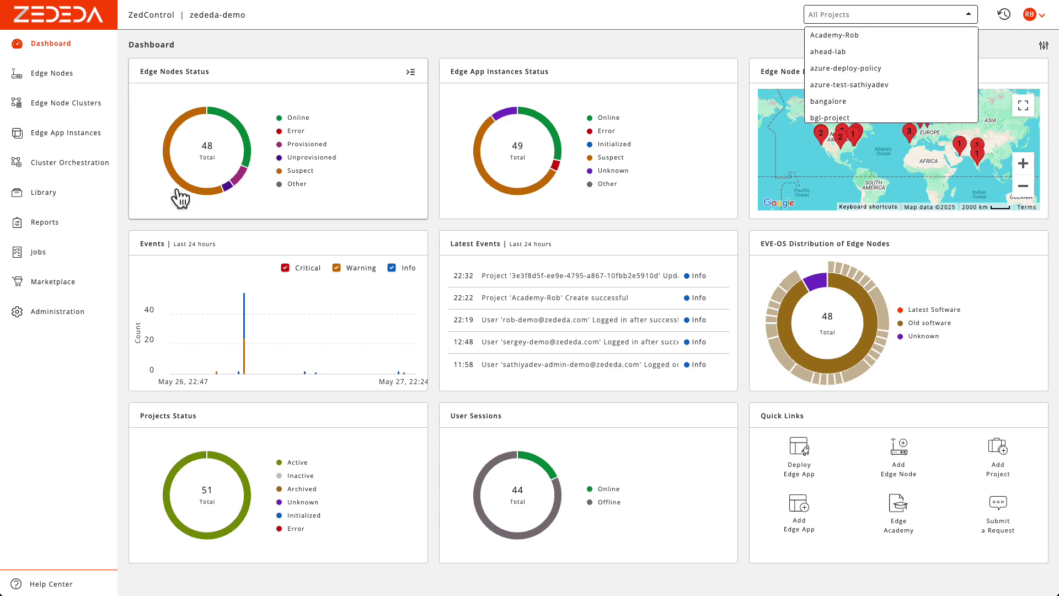
pyautogui.moveTo(28, 315)
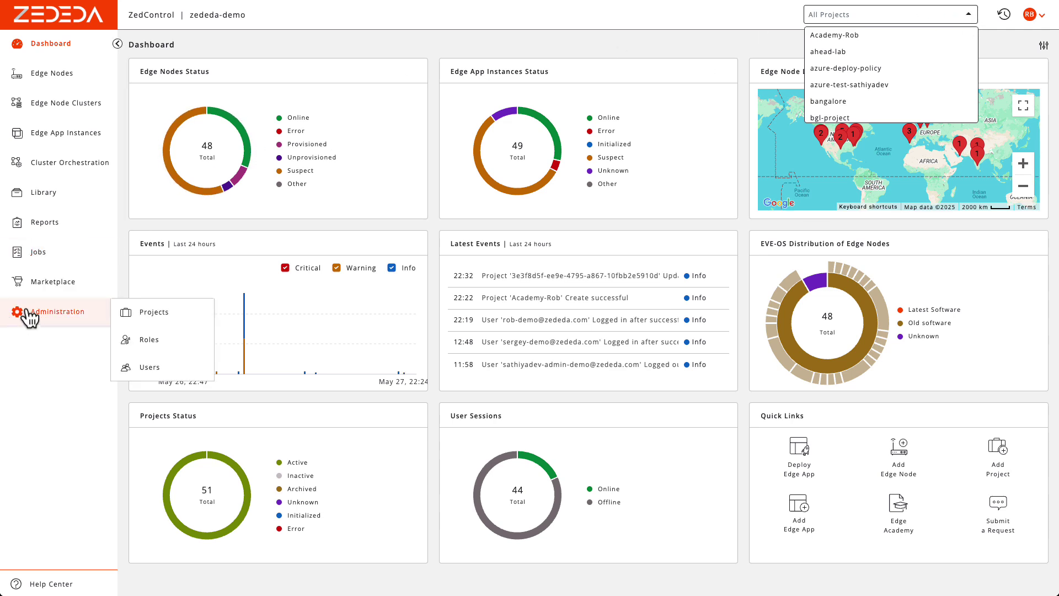
pyautogui.click(199, 316)
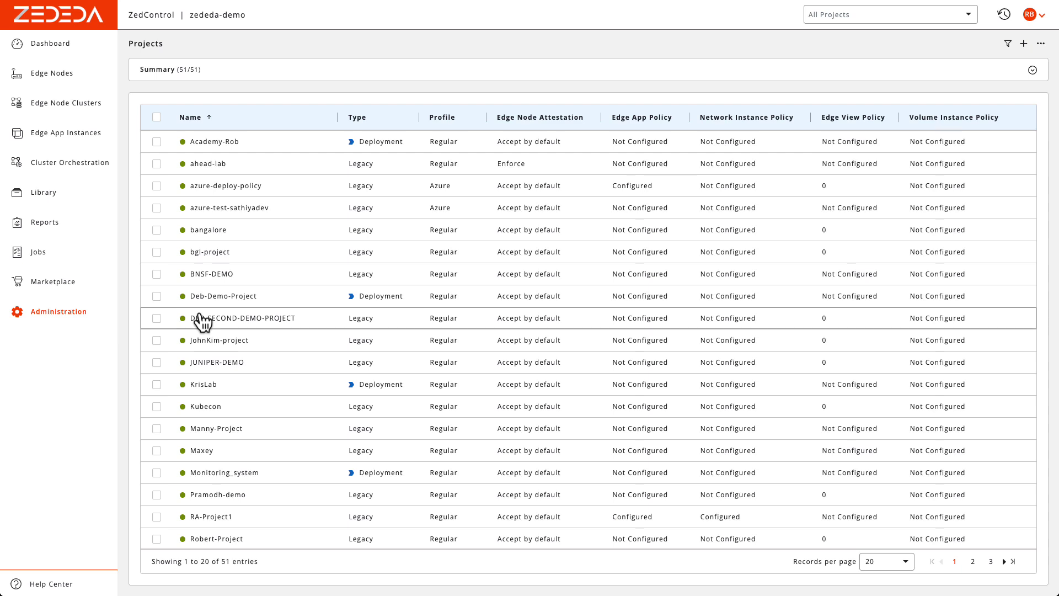
pyautogui.click(263, 141)
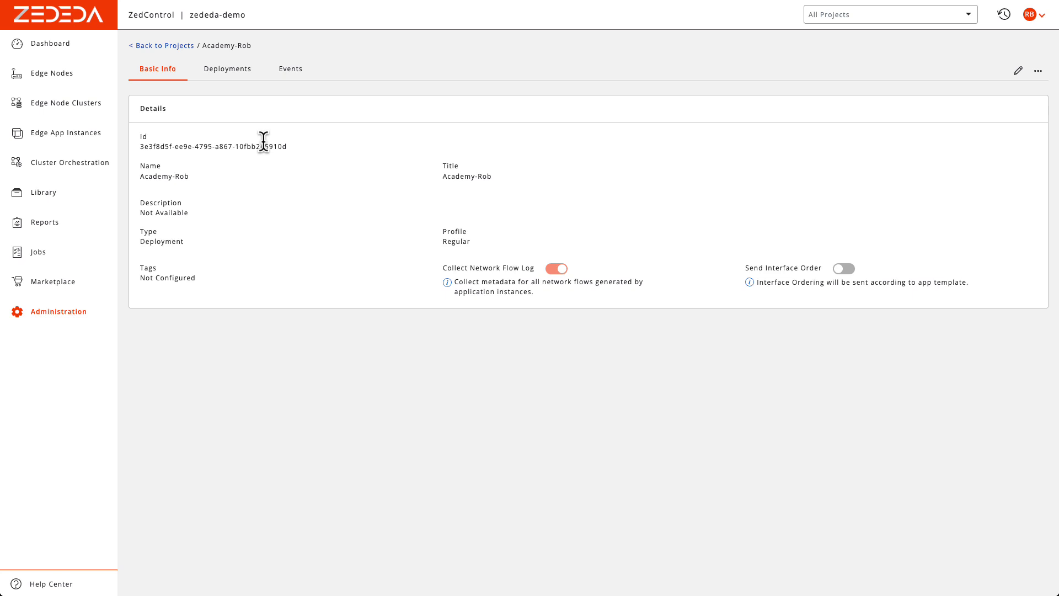
pyautogui.click(231, 73)
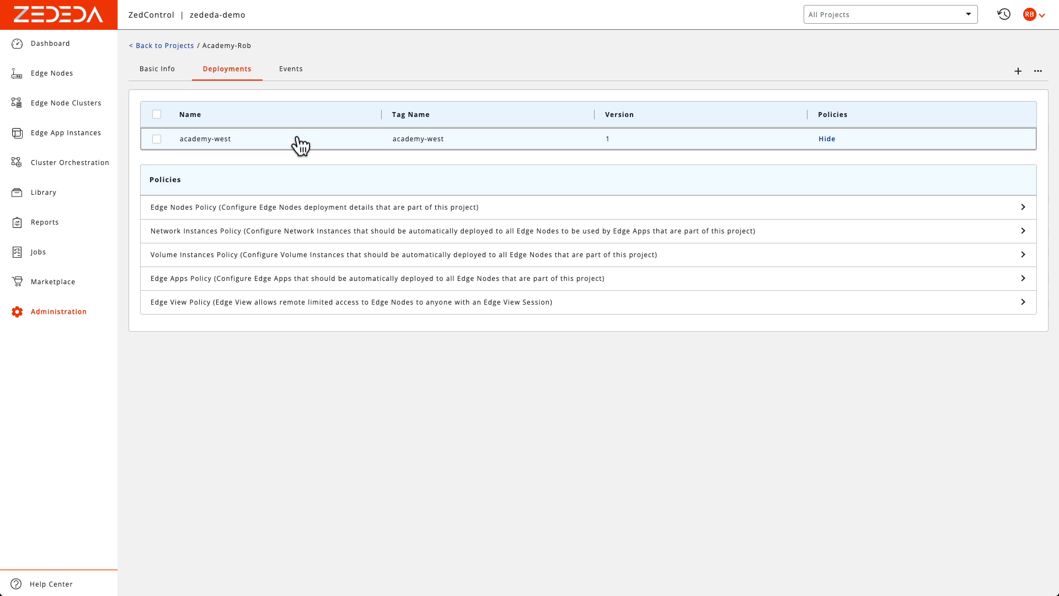
# Step: Examine the Edge Nodes, Edge Apps and Edge View policies of the academy-west deployment
pyautogui.click(1022, 207)
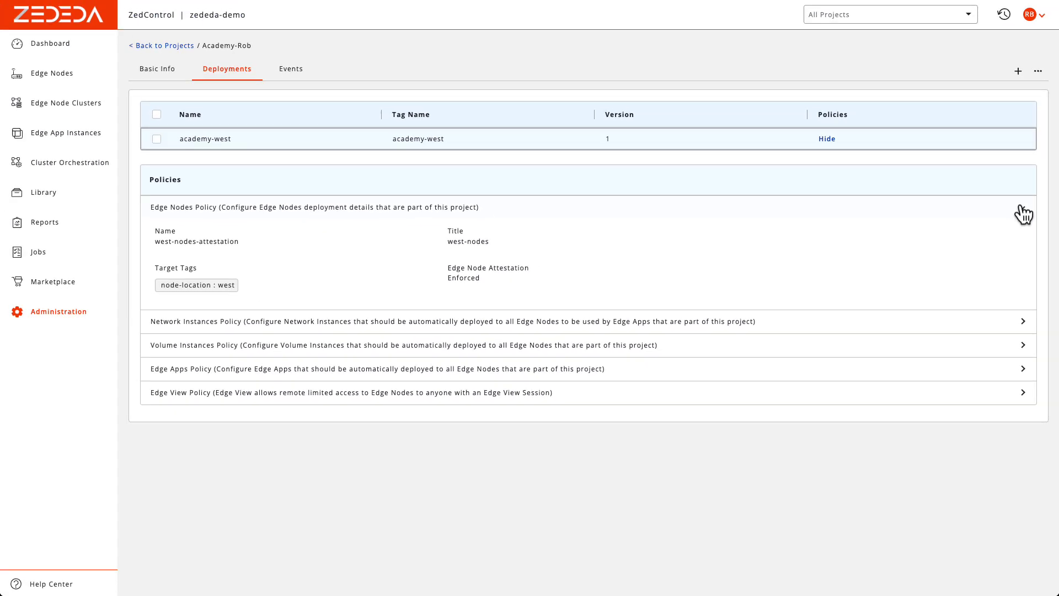
pyautogui.click(1023, 213)
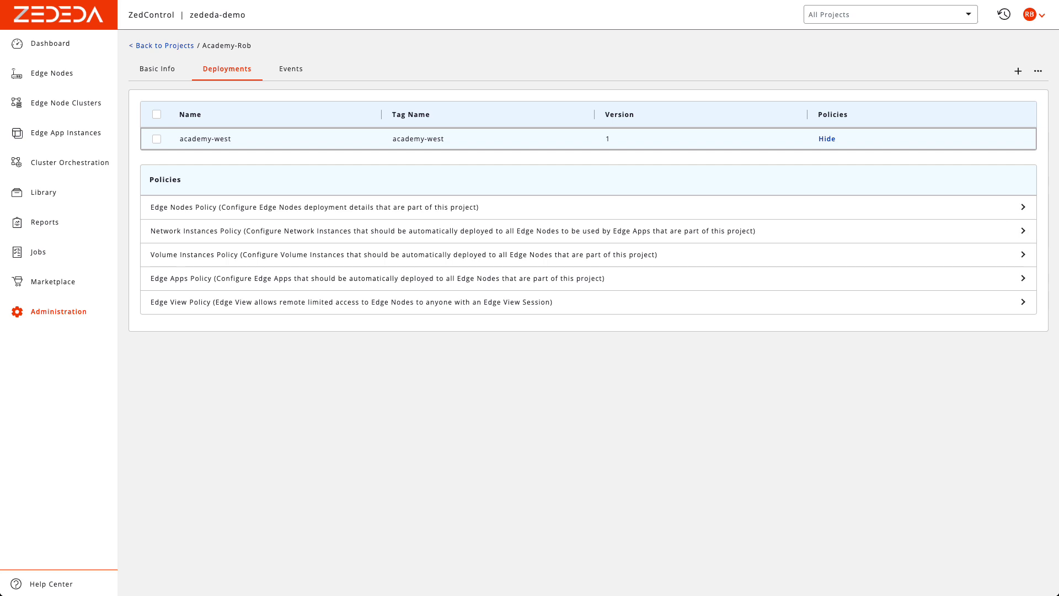
pyautogui.click(1024, 283)
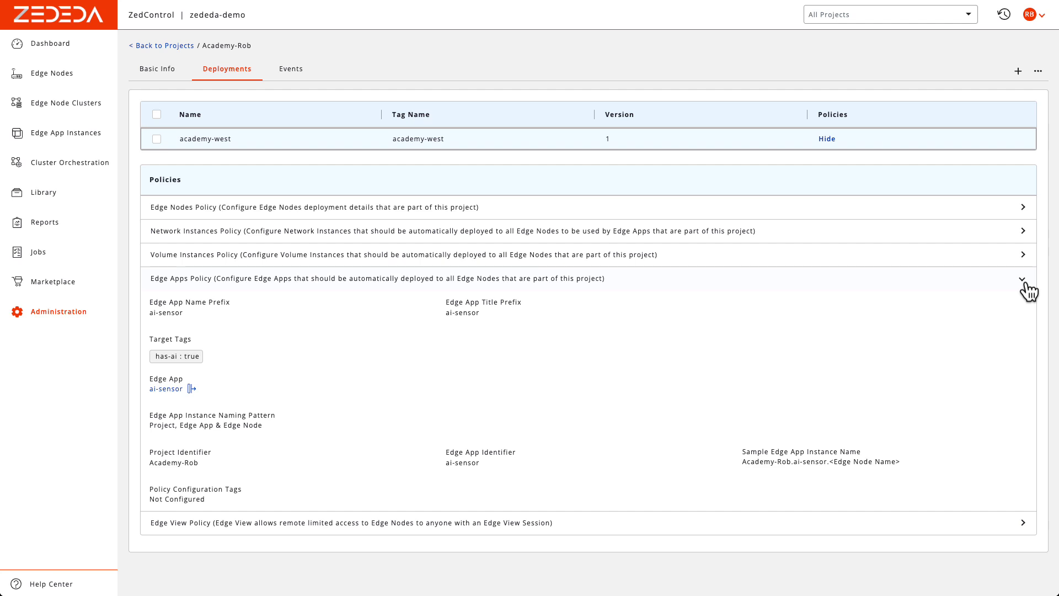
pyautogui.click(1026, 281)
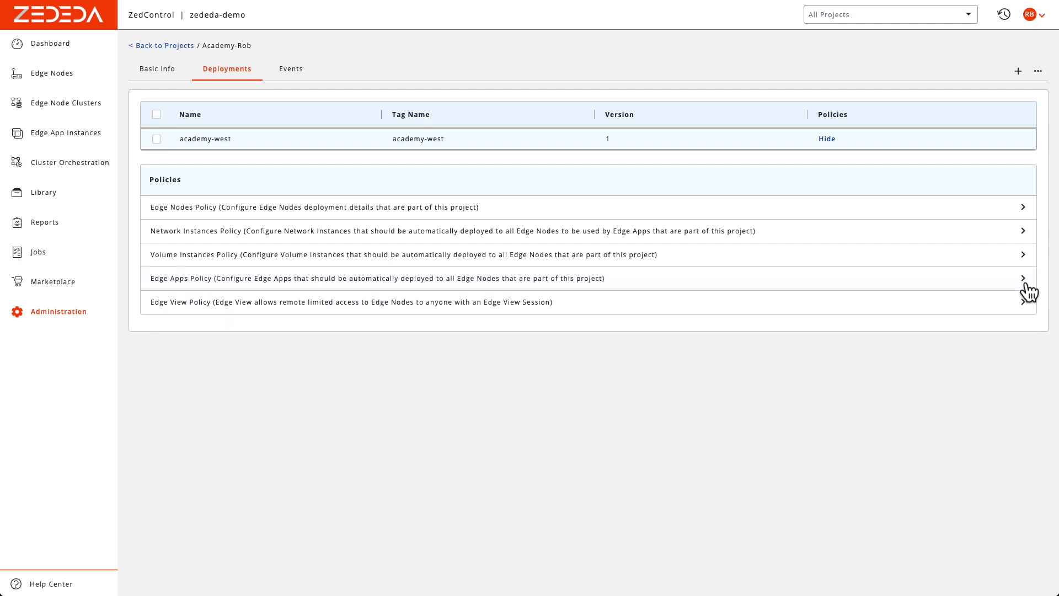
pyautogui.click(1026, 310)
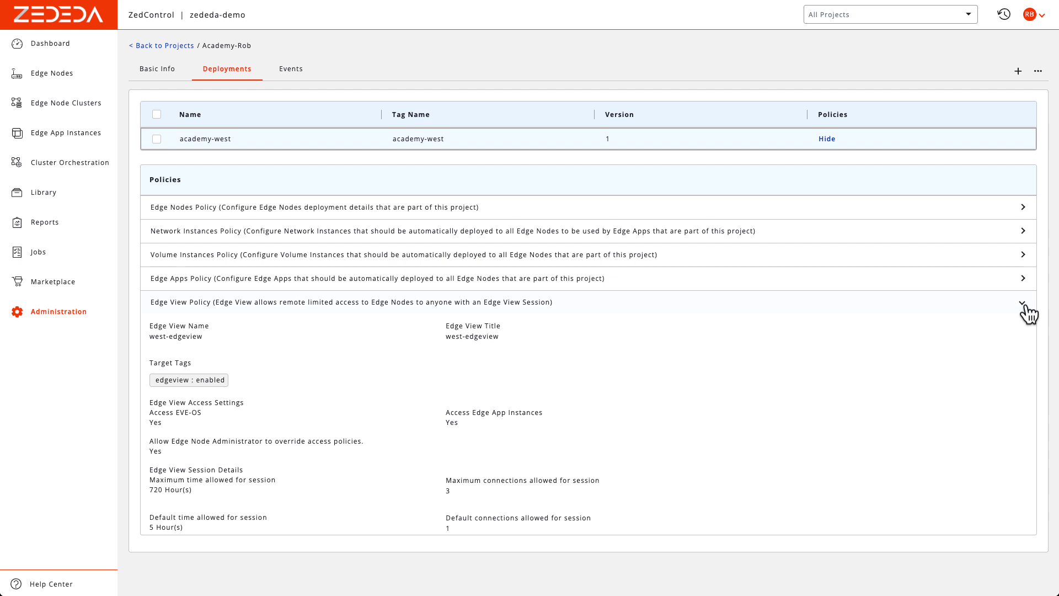
# Step: Open the EA-demo edge node and review its status, configuration, attestation and utilization details
pyautogui.click(56, 78)
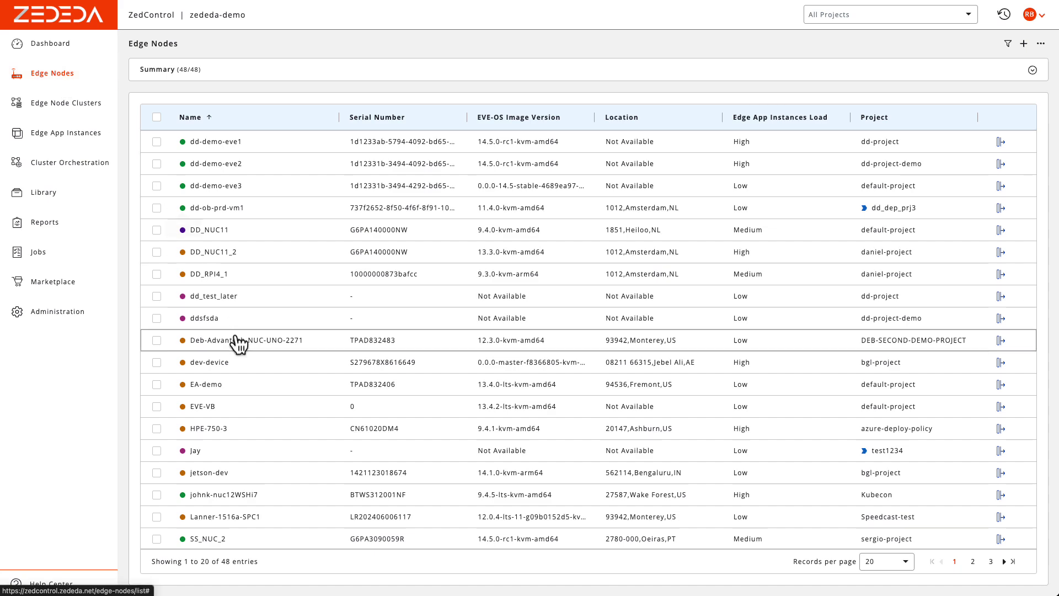
pyautogui.click(239, 389)
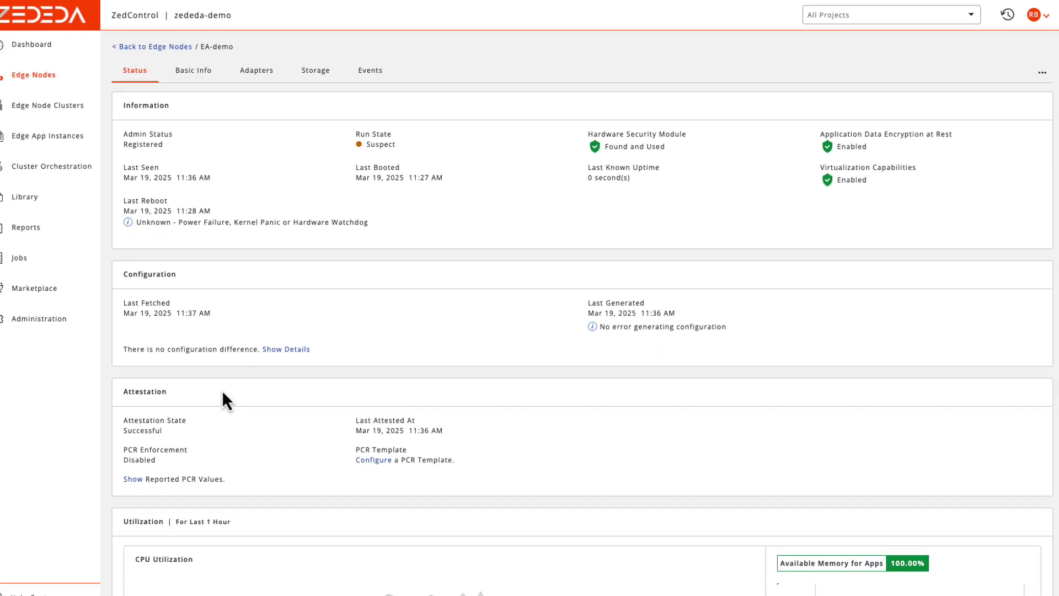
pyautogui.scroll(-4, 237, 384)
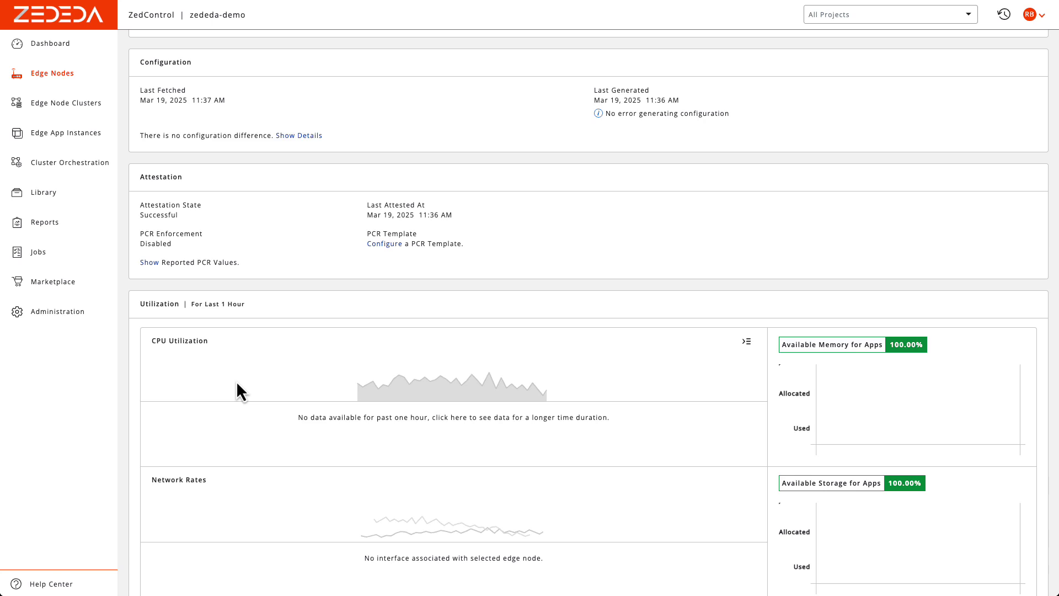
pyautogui.scroll(1, 236, 380)
pyautogui.scroll(4, 236, 381)
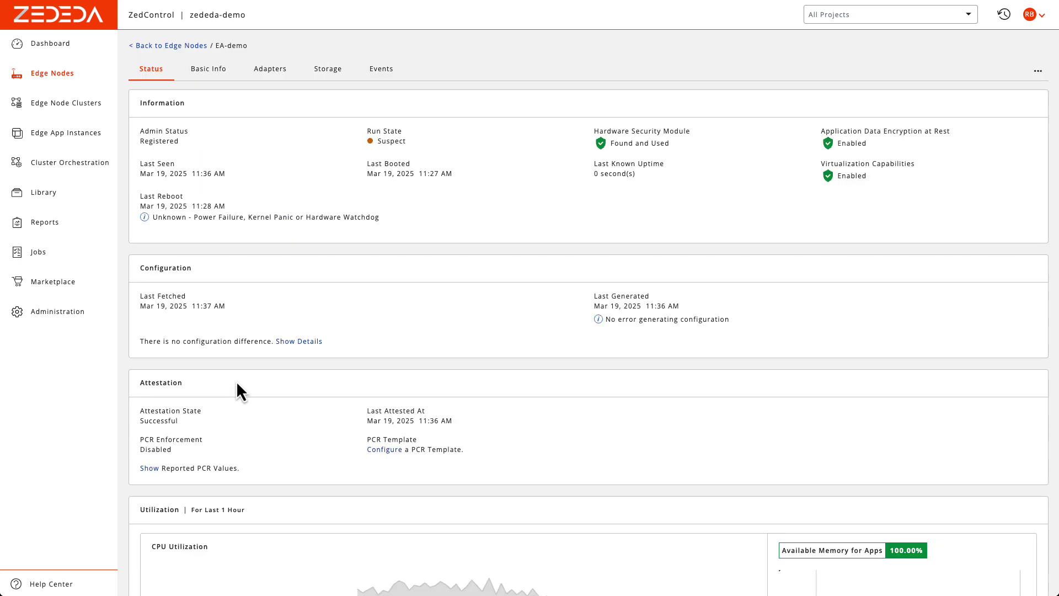
# Step: Review EA-demo's basic info, adapters, storage and events, and return to the list of edge nodes
pyautogui.click(219, 77)
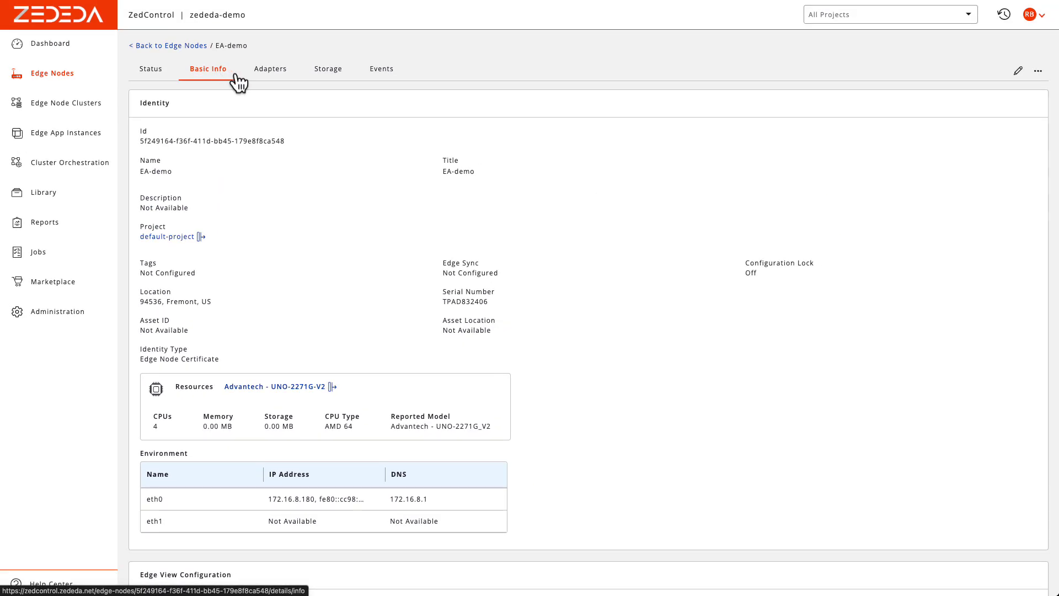
pyautogui.click(286, 78)
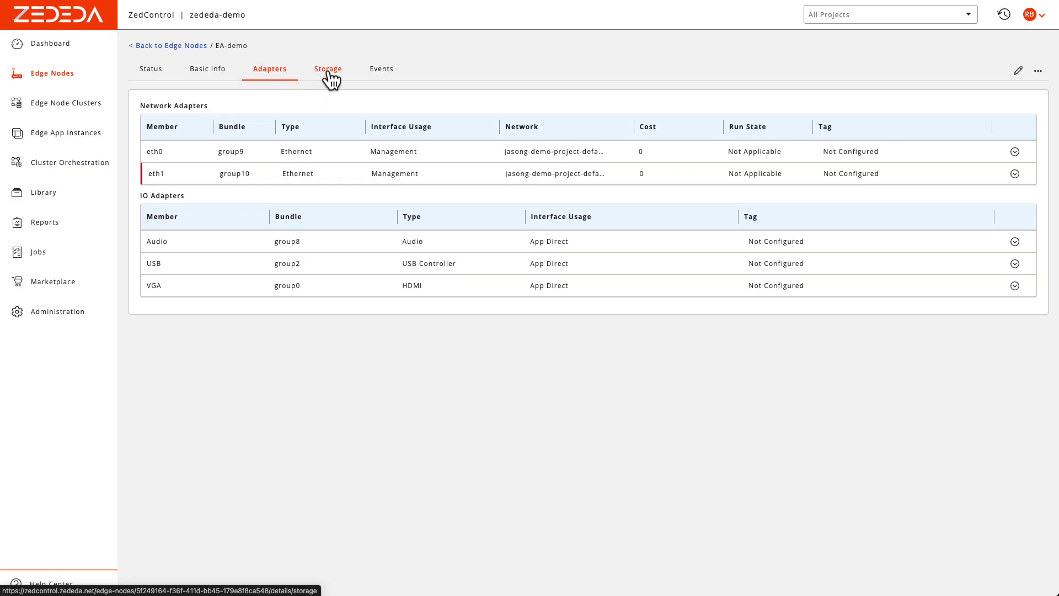
pyautogui.click(330, 75)
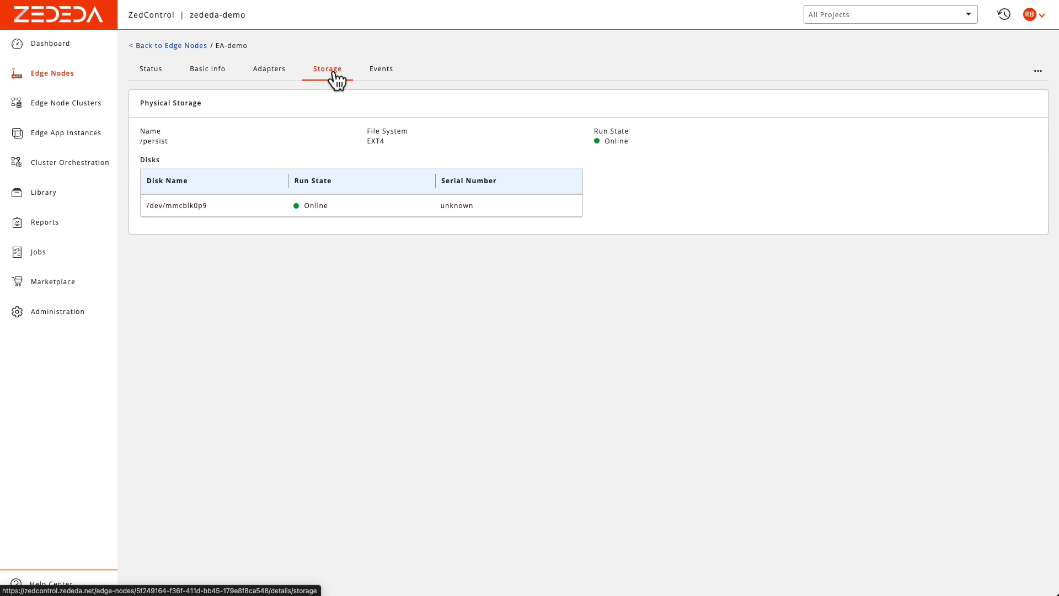
pyautogui.click(392, 77)
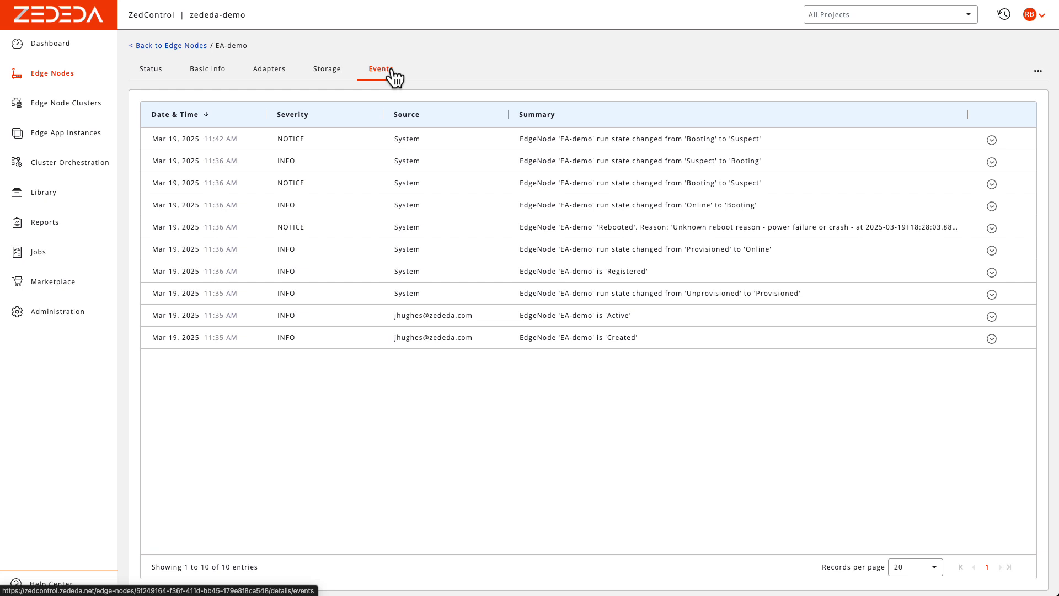
pyautogui.click(165, 46)
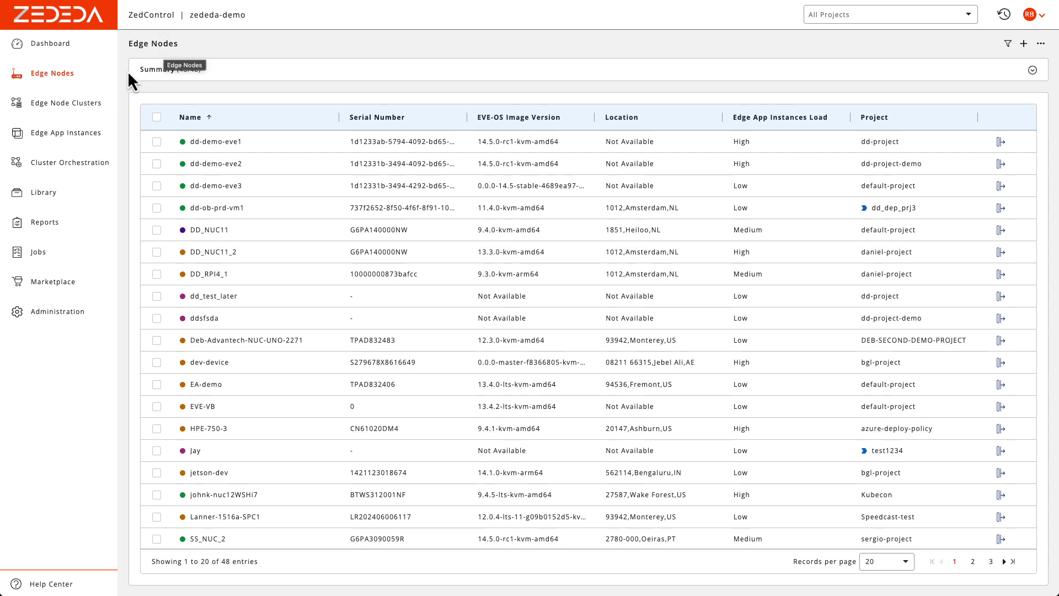
# Step: Start adding a new edge app instance with ai-sensor as its edge app
pyautogui.click(68, 132)
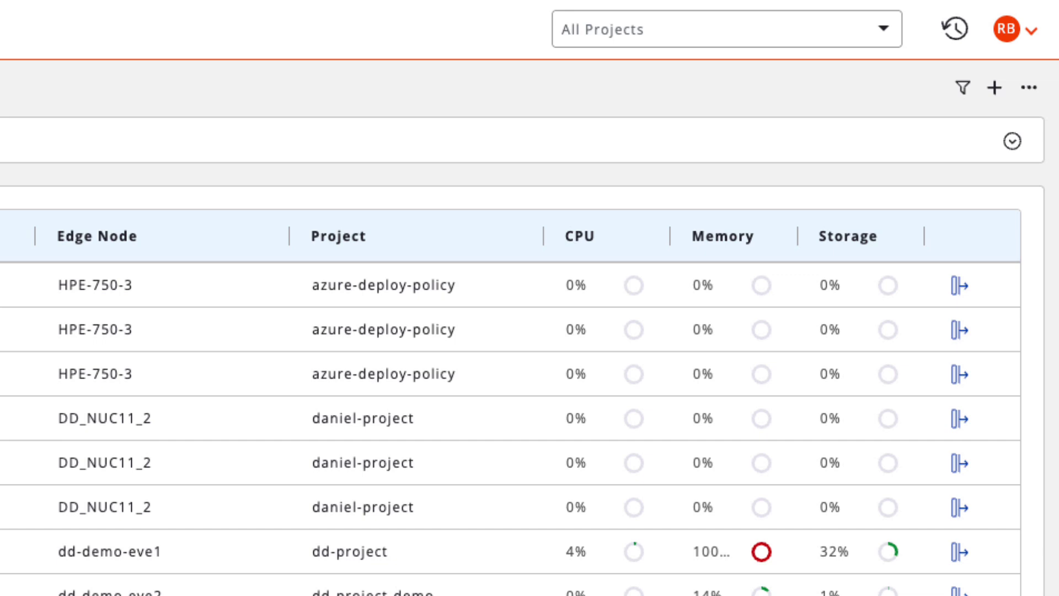
pyautogui.click(996, 87)
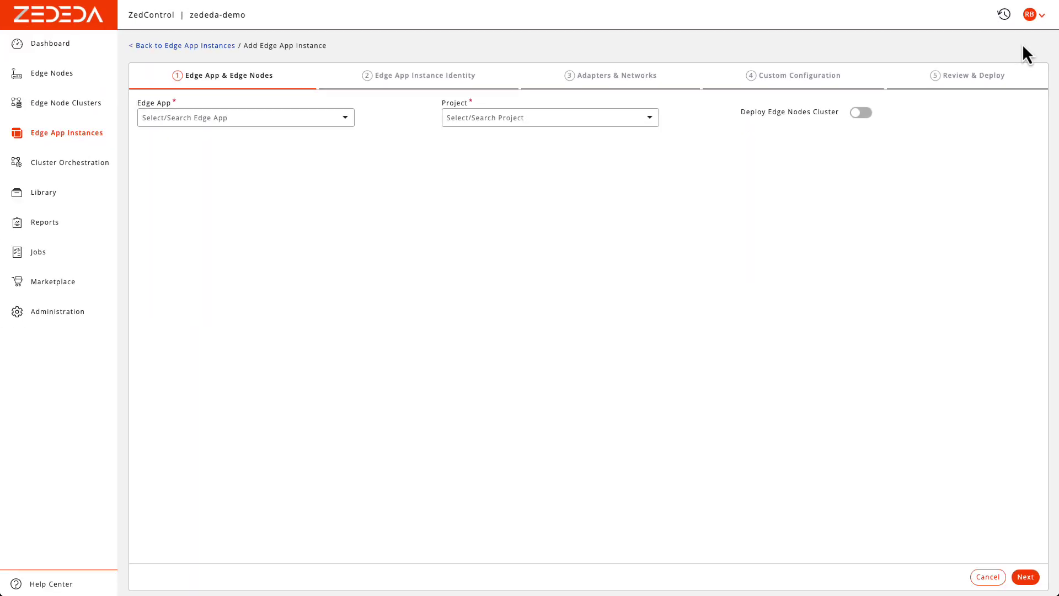
pyautogui.click(347, 125)
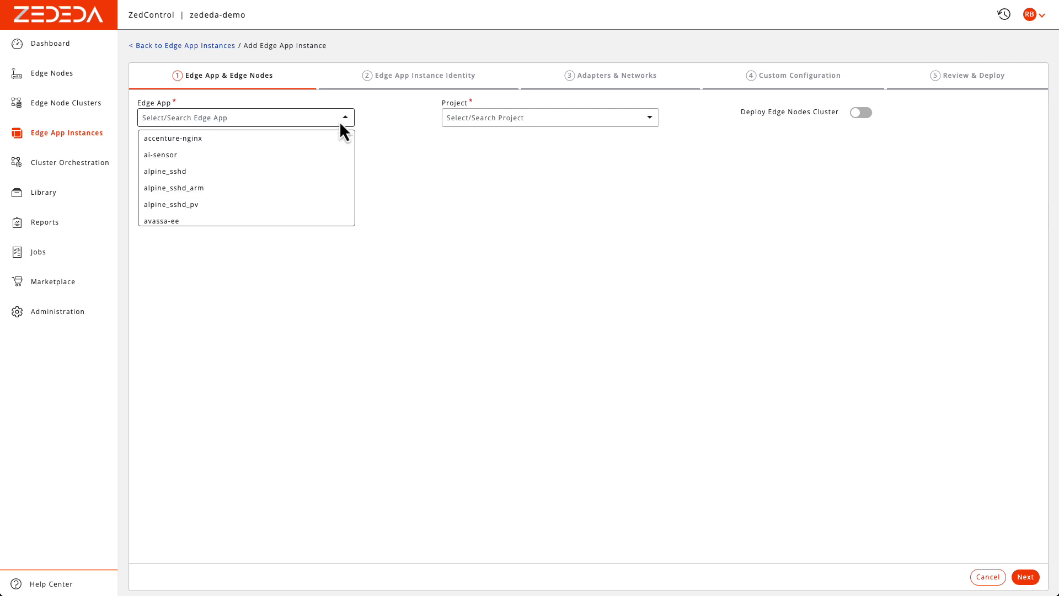
pyautogui.click(334, 155)
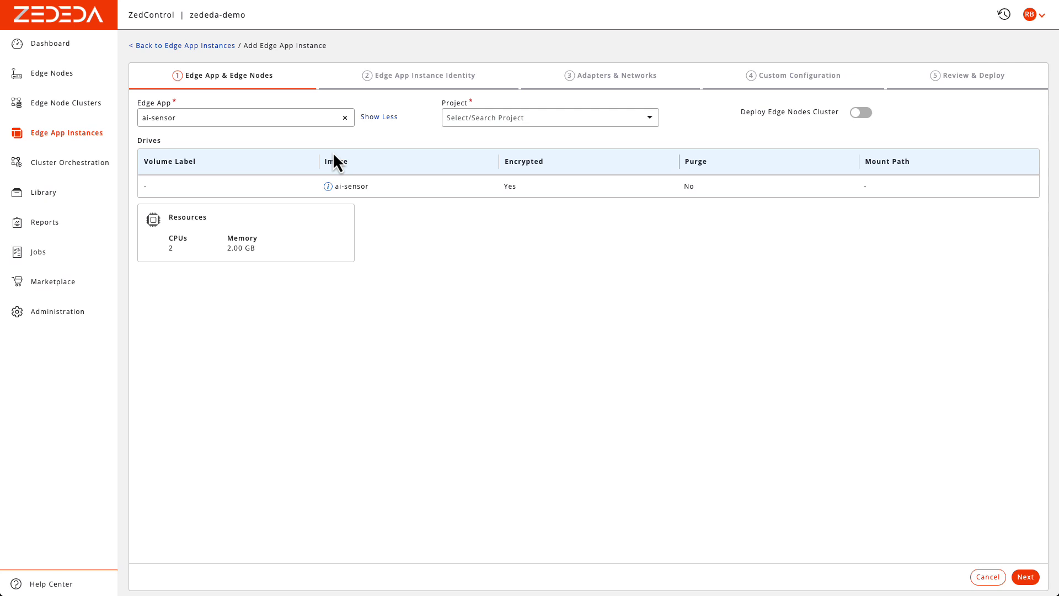
# Step: Assign the instance to default-project, select EA-demo as its edge node and continue to the instance identity
pyautogui.click(623, 126)
pyautogui.scroll(-5, 598, 161)
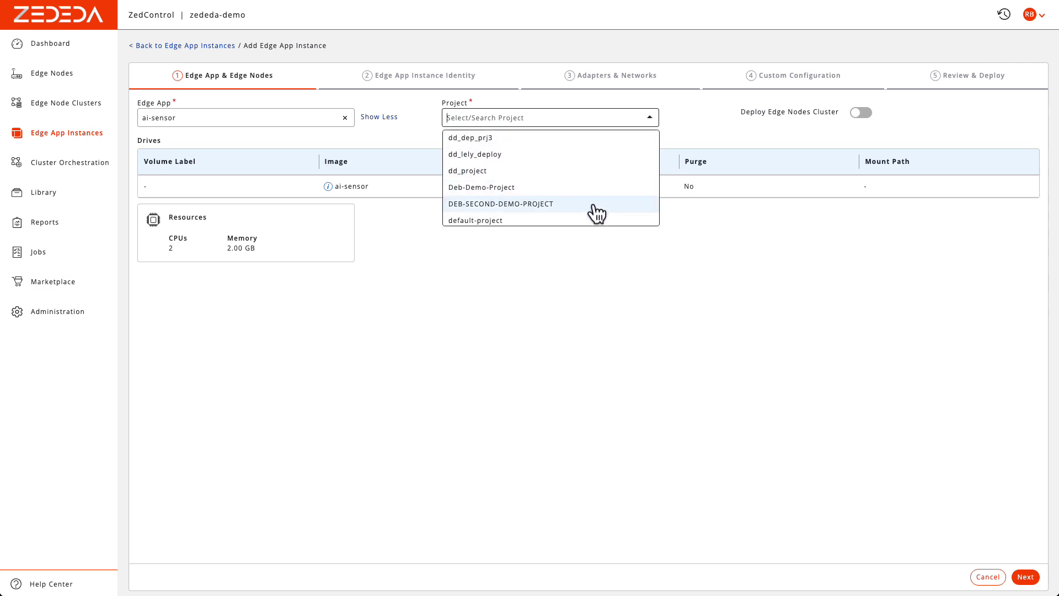
pyautogui.click(591, 221)
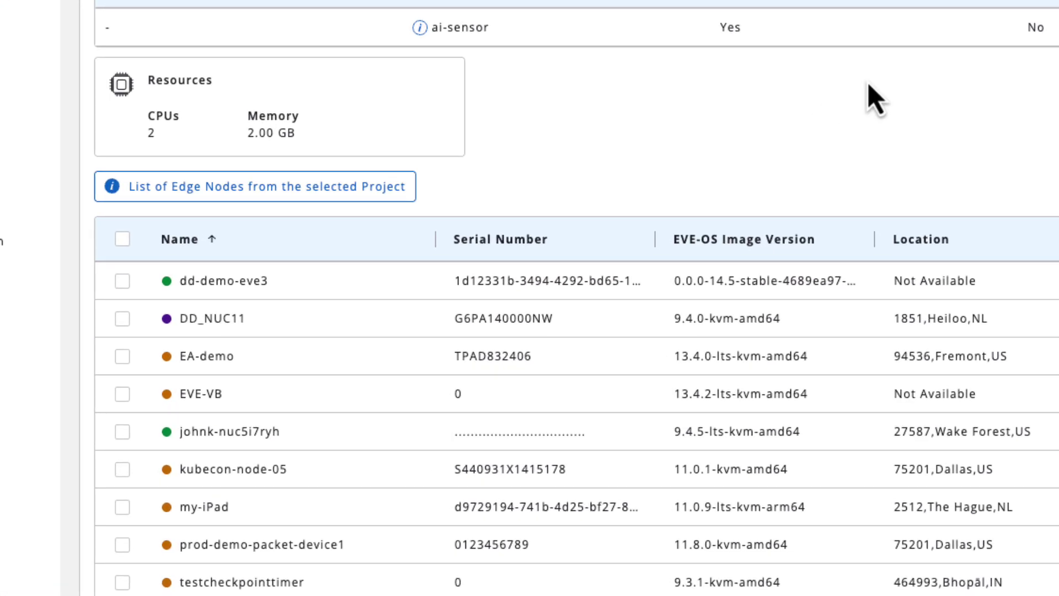
pyautogui.click(123, 356)
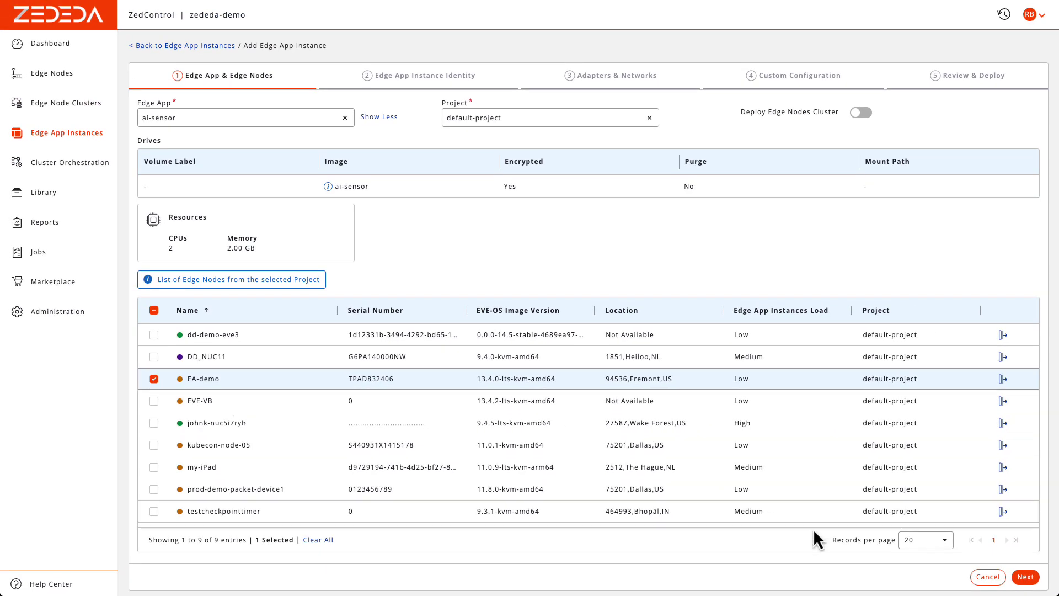
pyautogui.click(1025, 577)
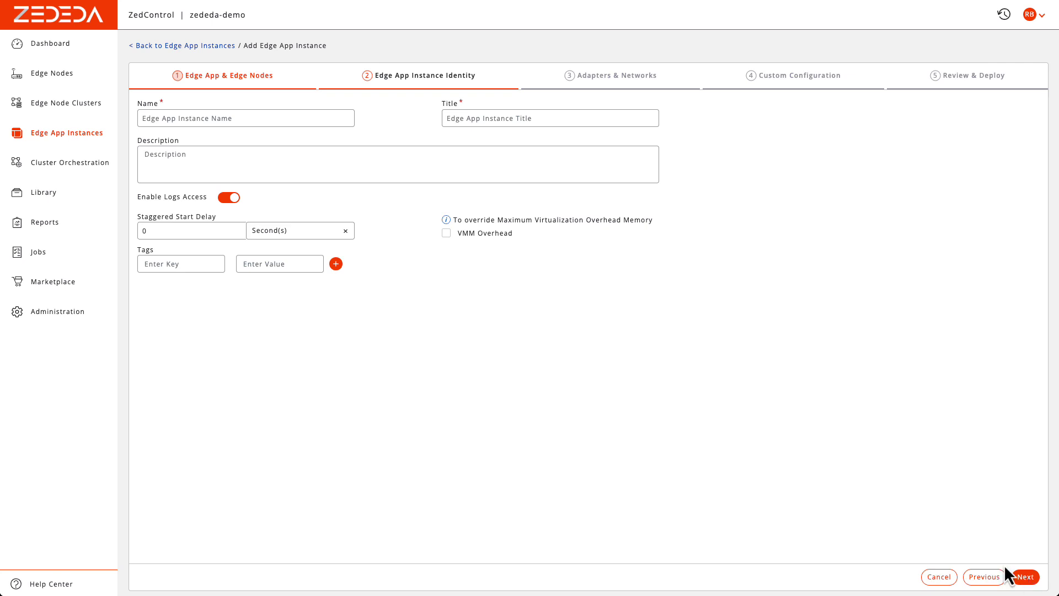
# Step: Name the edge app instance ai-sensor and continue to its adapters and networks
pyautogui.click(315, 120)
pyautogui.write('a')
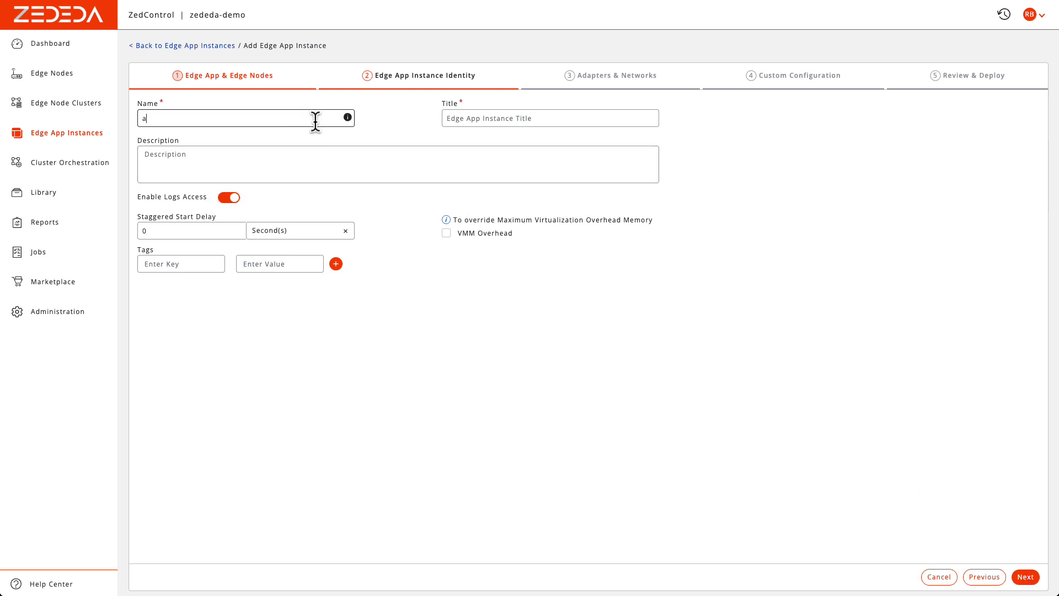
pyautogui.write('i-sensor')
pyautogui.click(1026, 576)
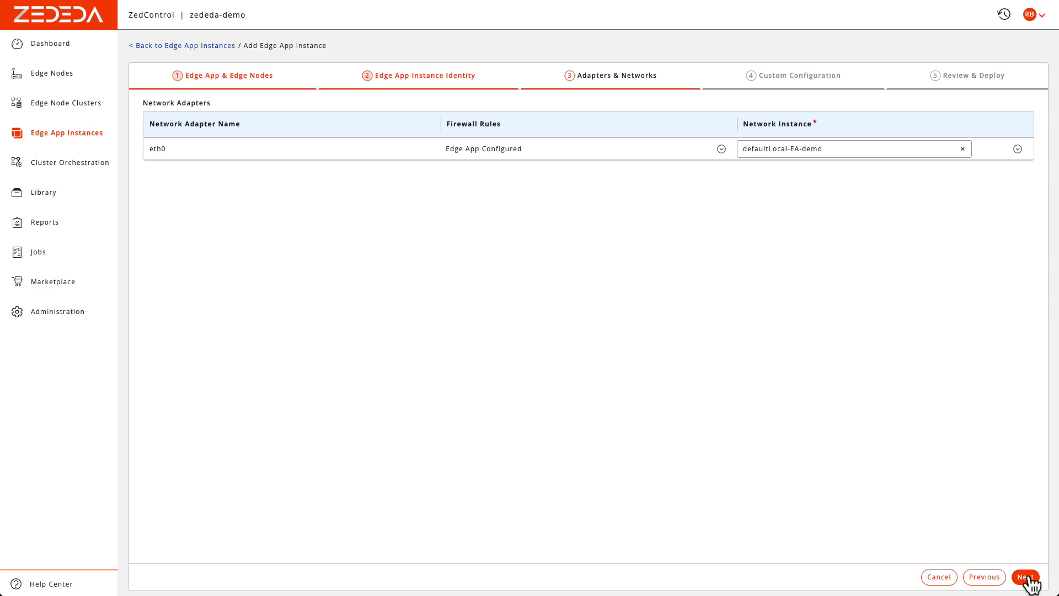
# Step: Accept the default network adapter, leave the custom script empty and deploy the ai-sensor instance
pyautogui.click(1025, 577)
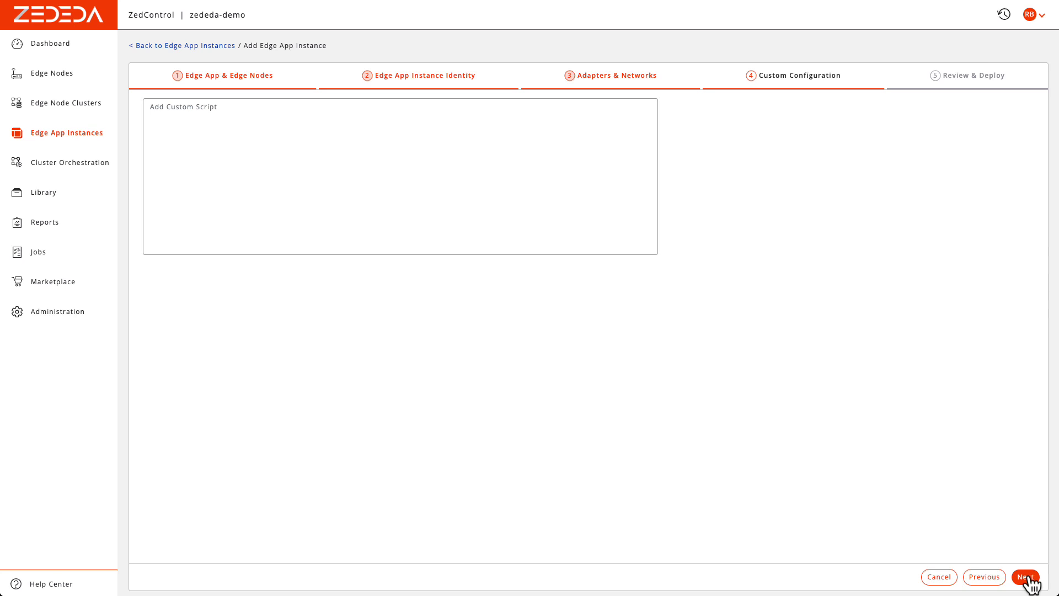
pyautogui.click(1025, 577)
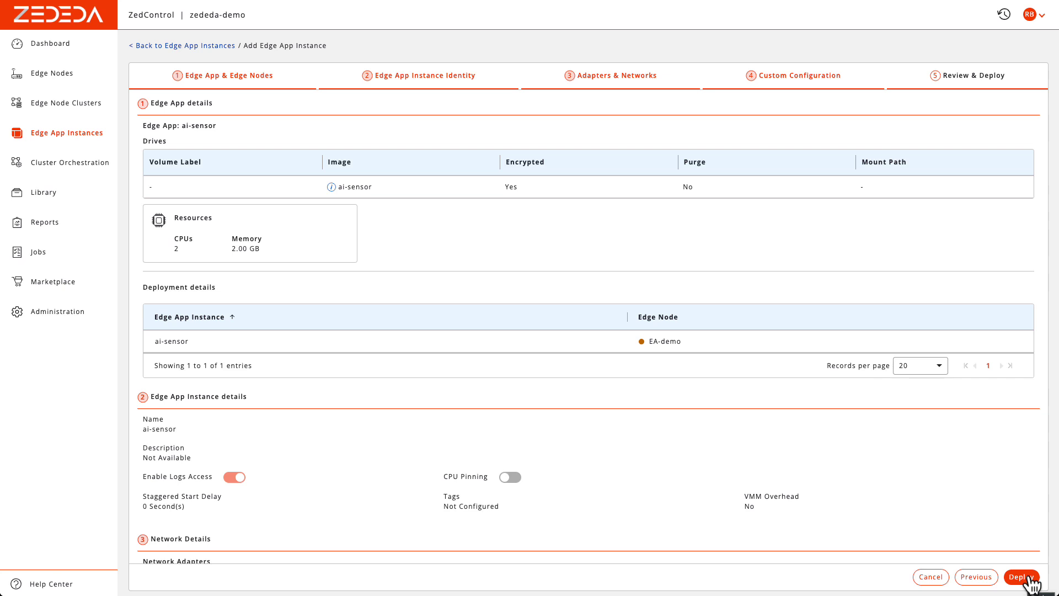
pyautogui.click(1029, 577)
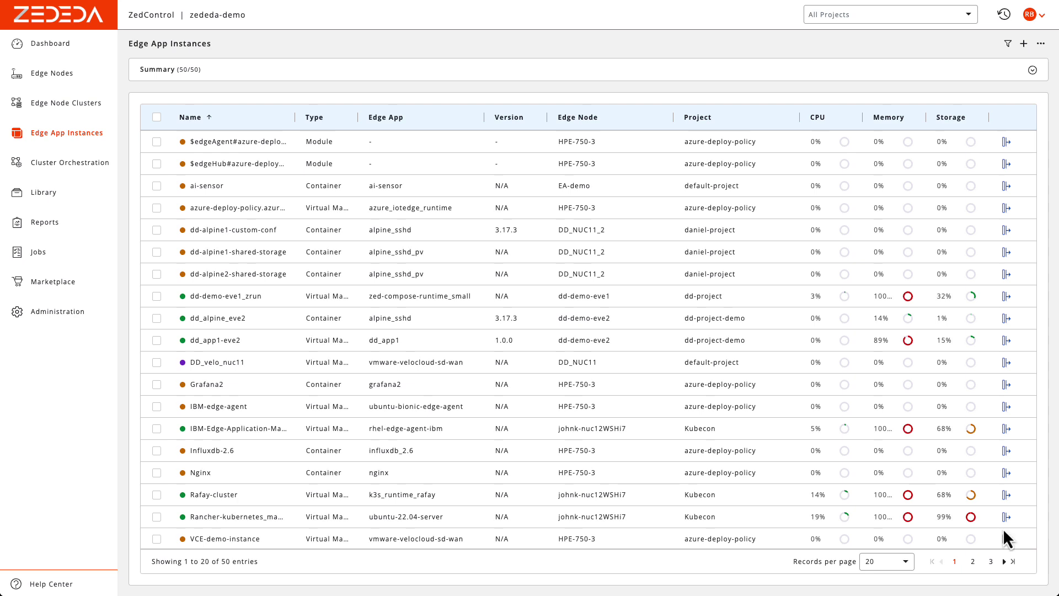
# Step: Start deploying the alpine_sshd_arm app from the marketplace's local edge apps
pyautogui.moveTo(84, 284)
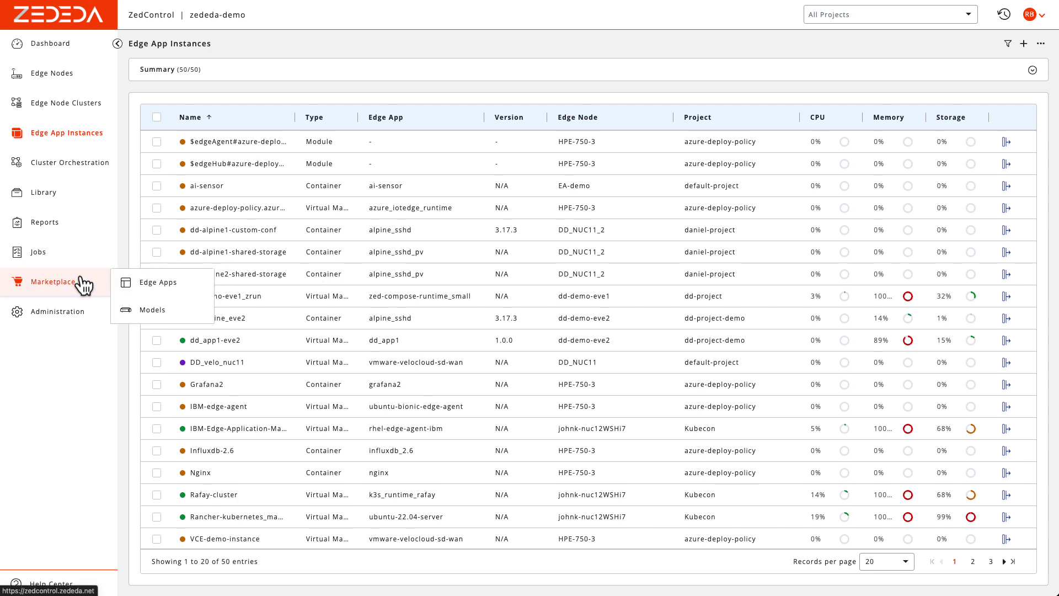
pyautogui.click(171, 293)
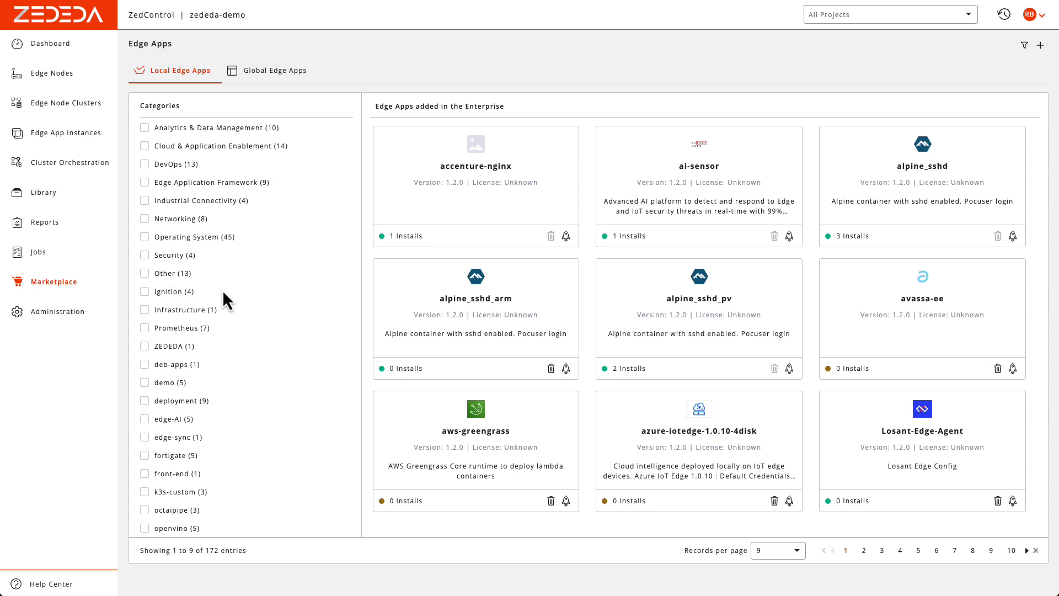
pyautogui.click(566, 369)
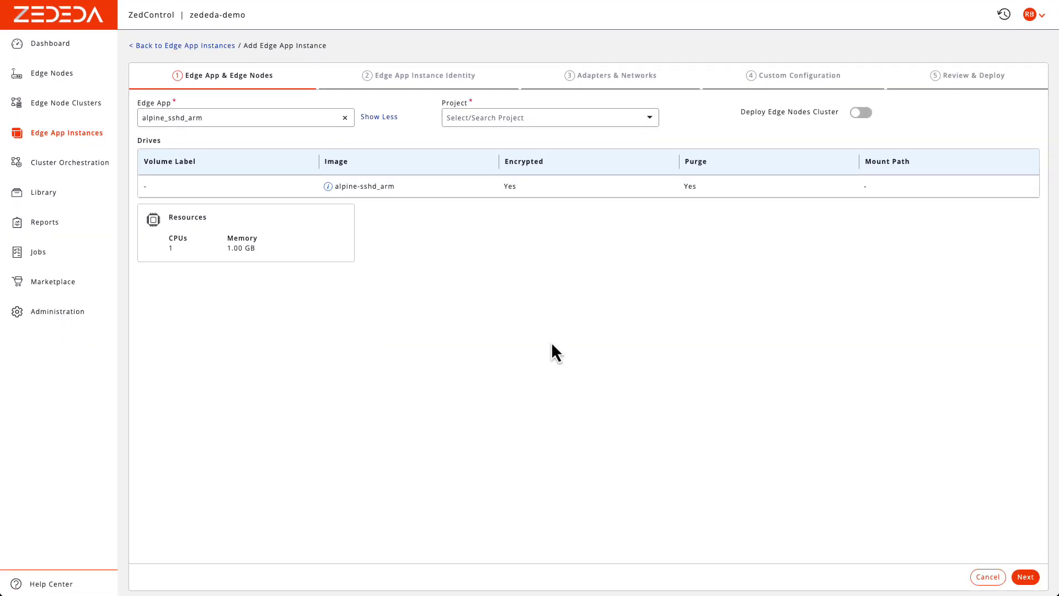
# Step: Open the dd_alpine_eve2 edge app instance and review its status and event history
pyautogui.click(66, 132)
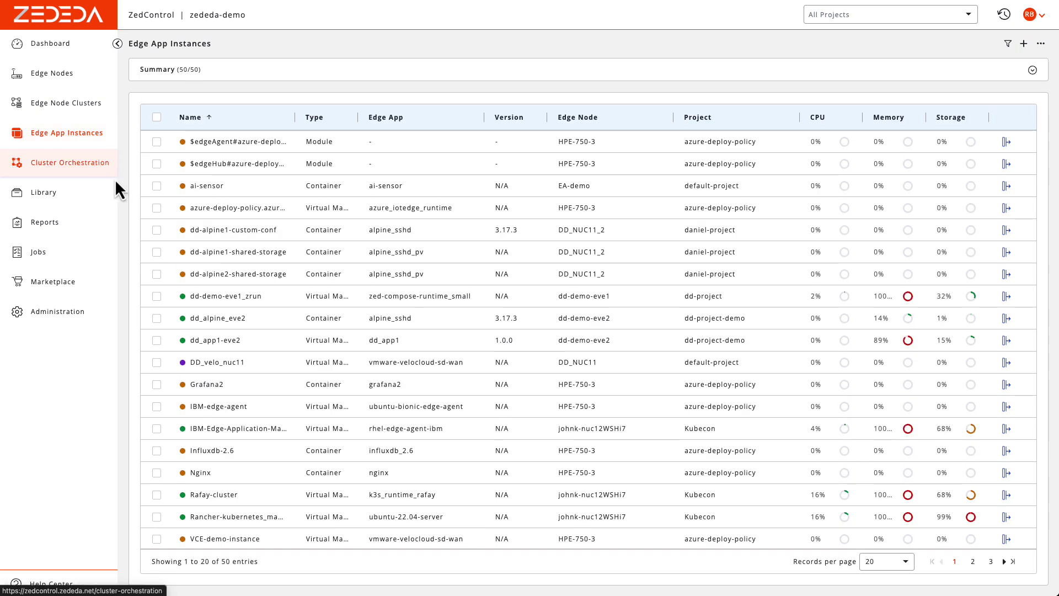
pyautogui.click(337, 329)
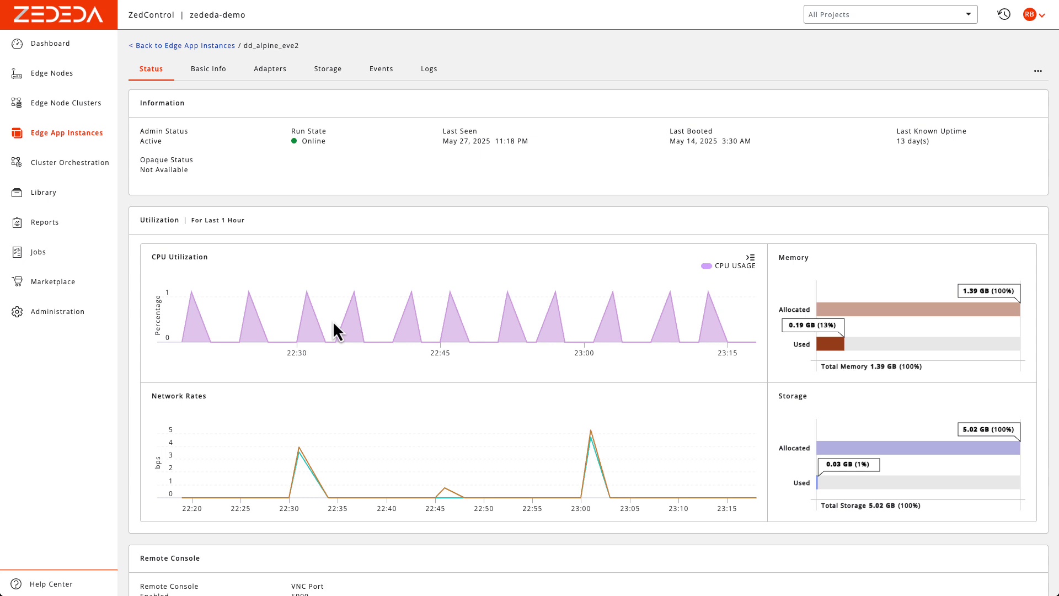
pyautogui.click(381, 70)
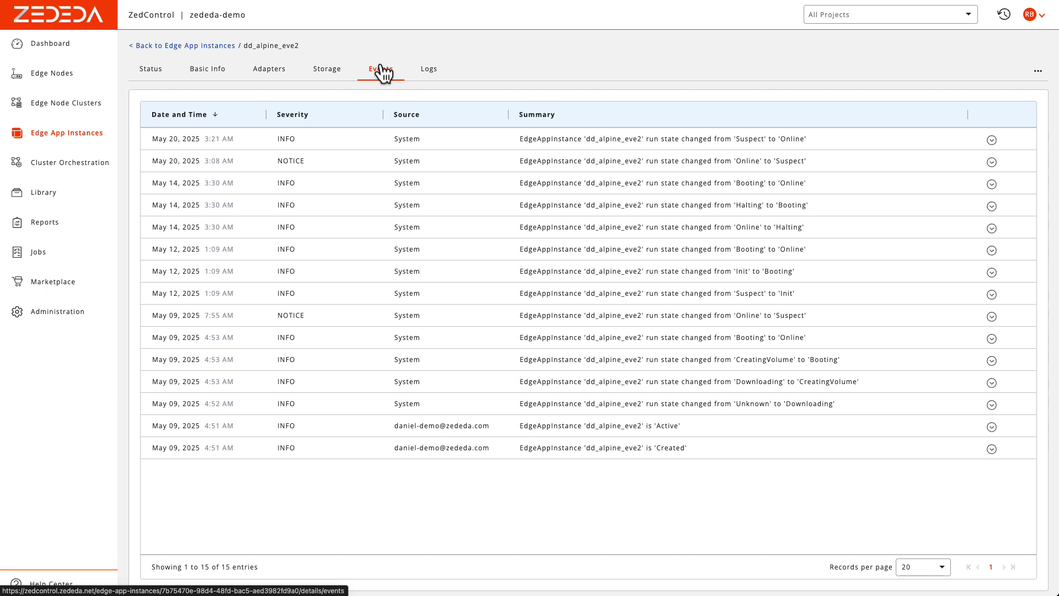
# Step: View the logs of the dd_alpine_eve2 instance for the Last Month time range
pyautogui.click(417, 75)
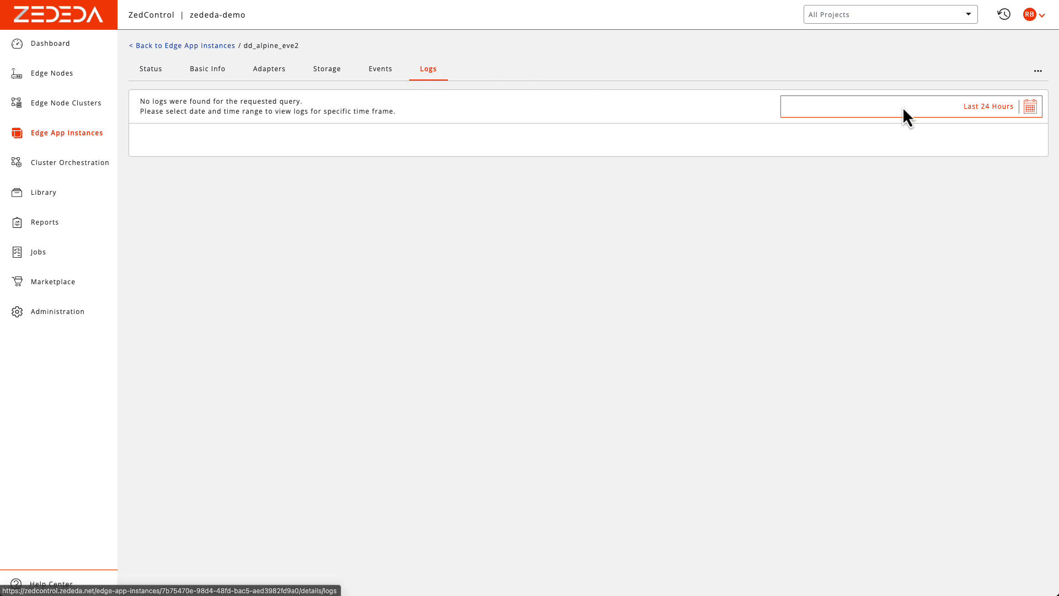
pyautogui.click(1029, 108)
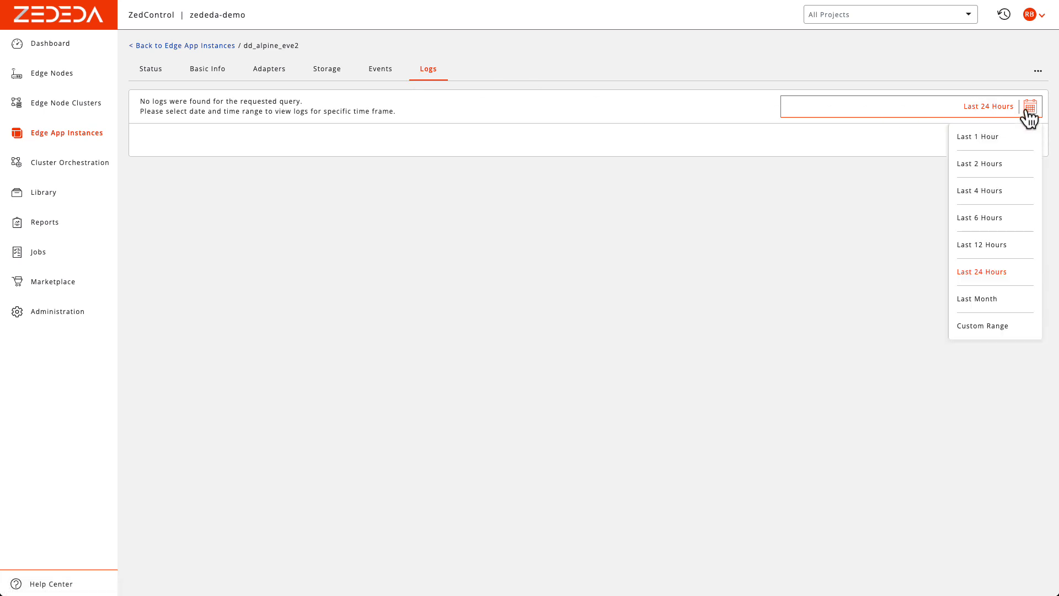
pyautogui.click(998, 302)
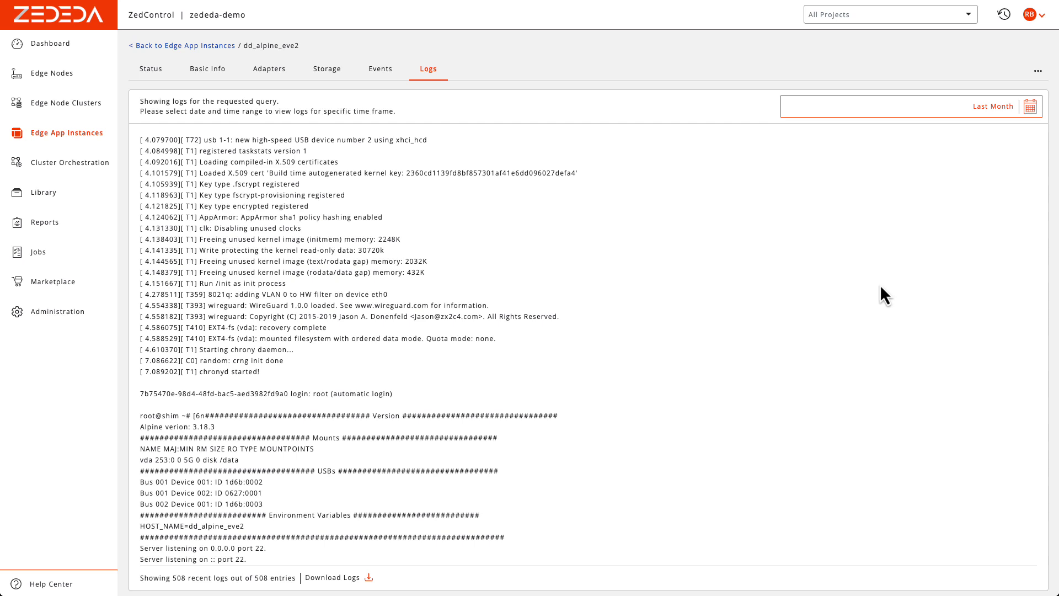
# Step: Run a Utilization report for all objects over the last 12 hours, and return to the dashboard
pyautogui.click(63, 233)
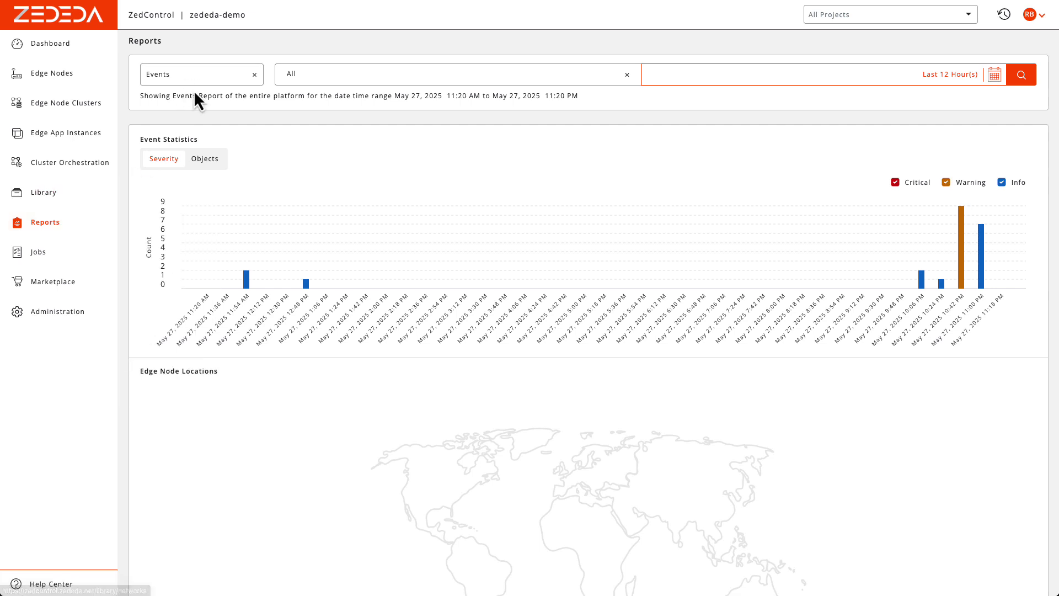
pyautogui.click(203, 77)
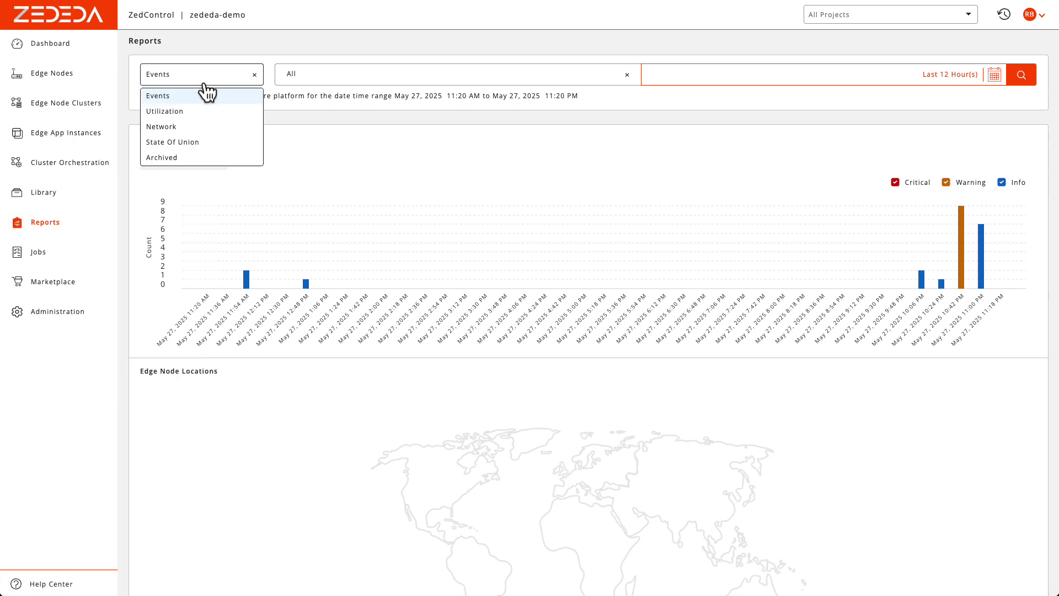
pyautogui.click(204, 112)
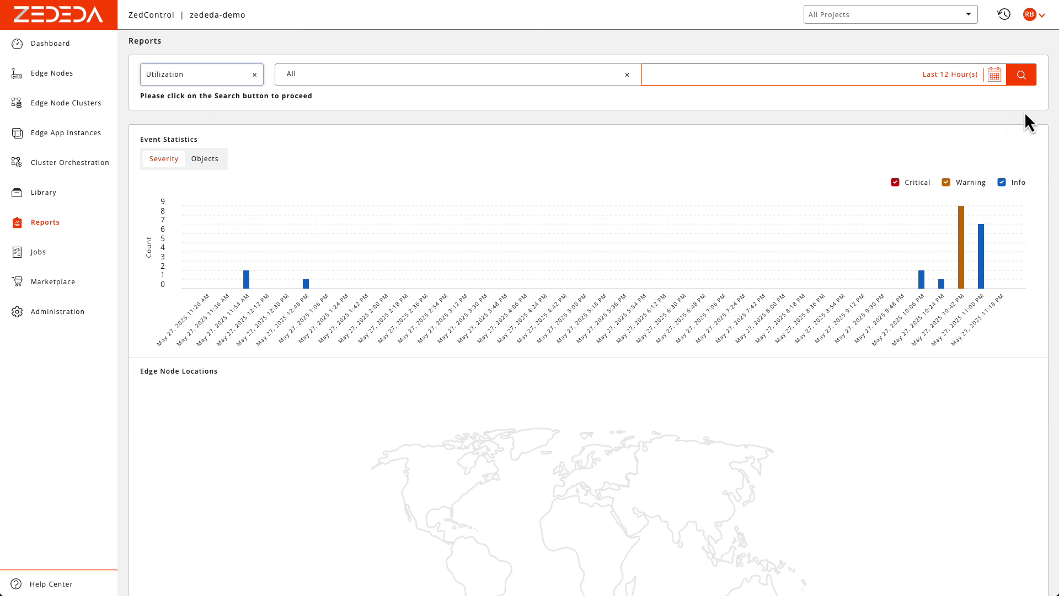
pyautogui.click(1026, 81)
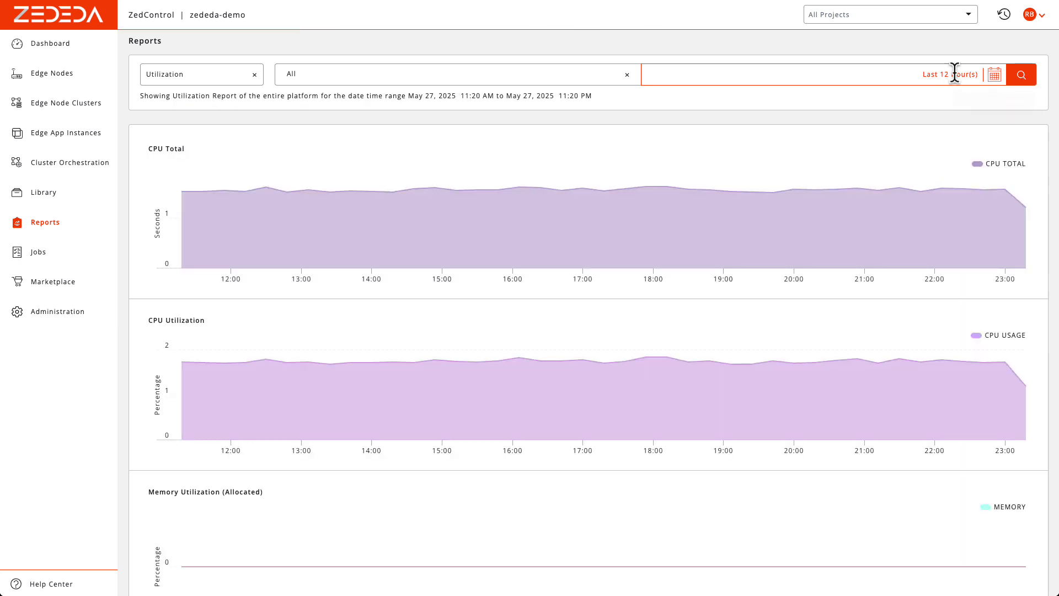
pyautogui.click(61, 55)
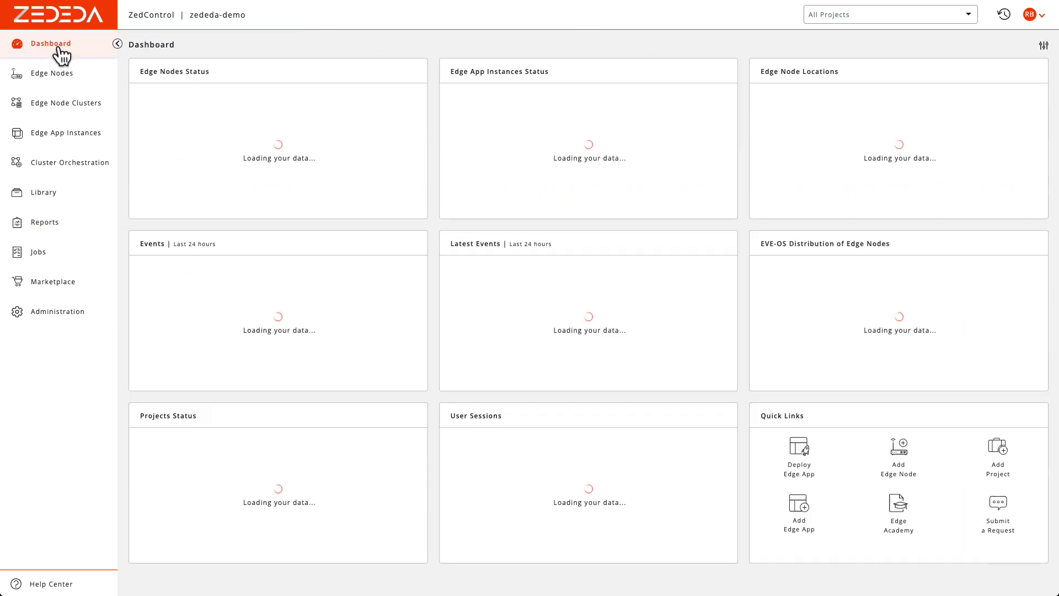